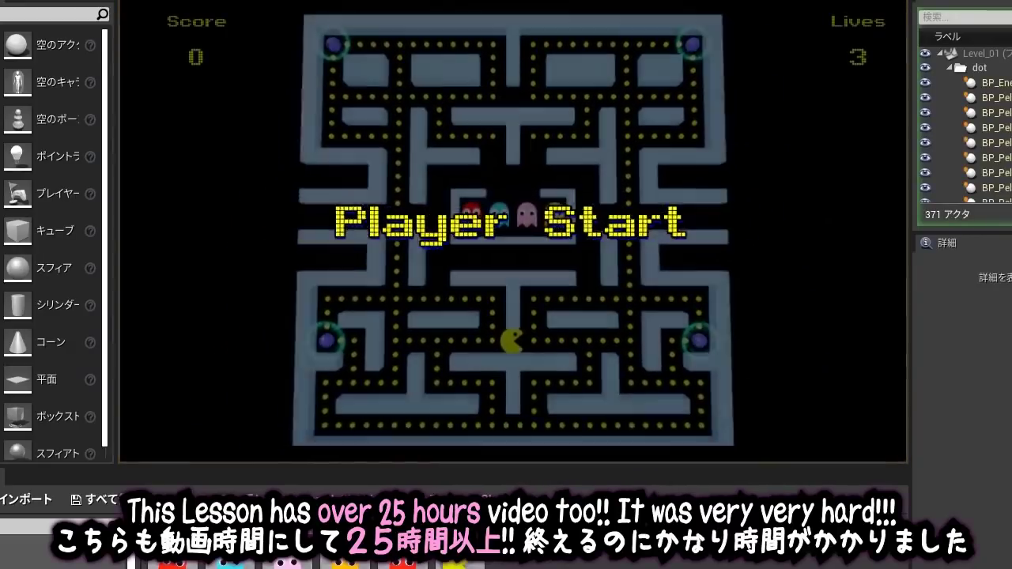
Steer Pac-Man through the maze with the arrow keys, eating pellets, a power pellet and a ghost
key("Up")
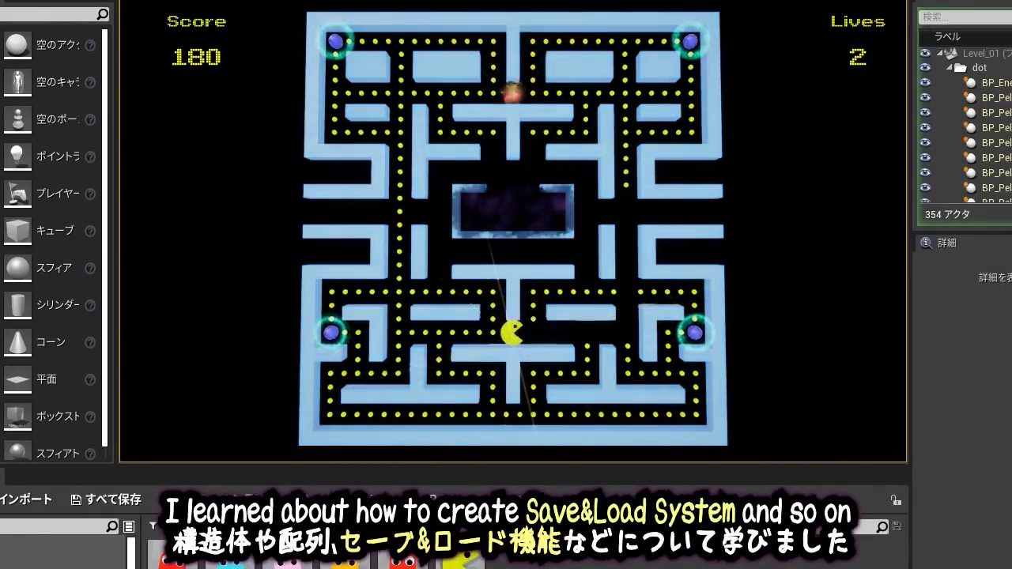
key("Left")
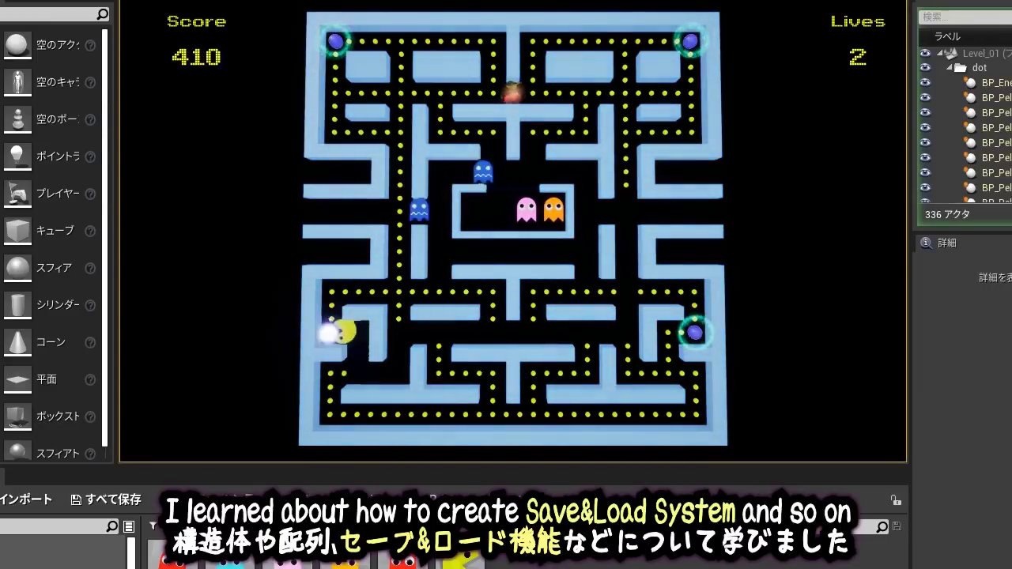
key("Right")
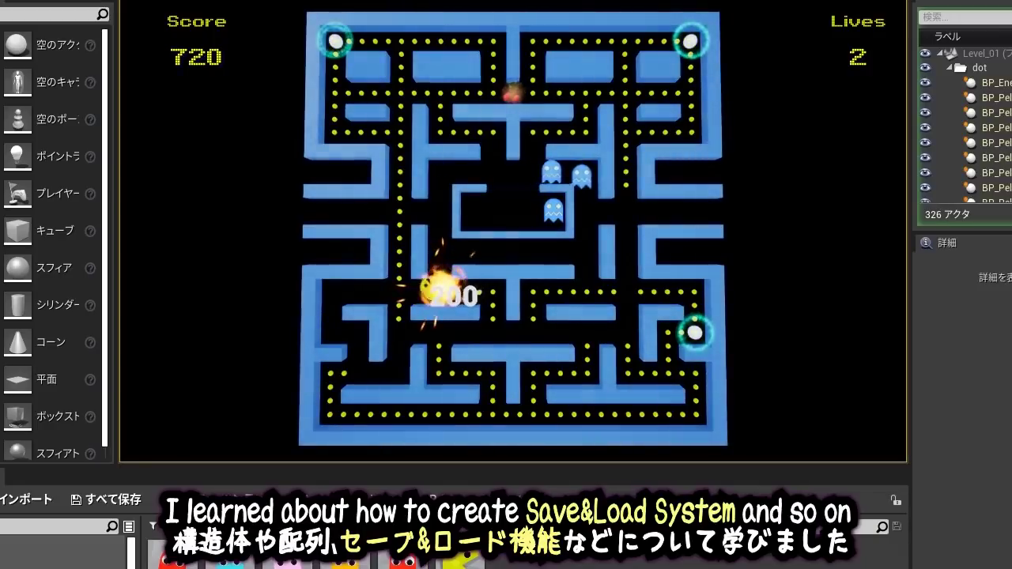
key("Up")
key("Left")
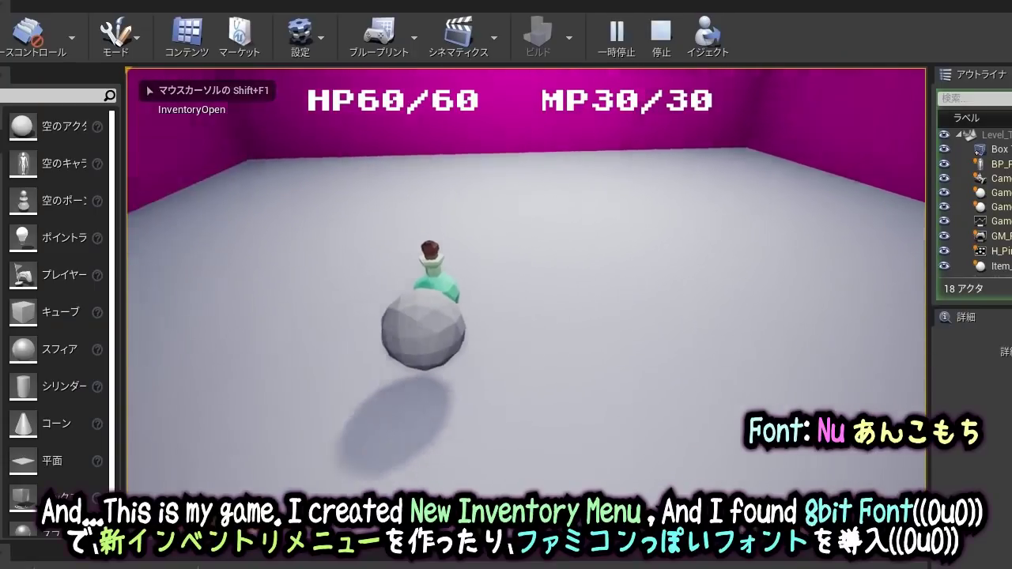
Equip the sword in the RHAND slot from the inventory so ATTACK reads 20, then resume play
key("i")
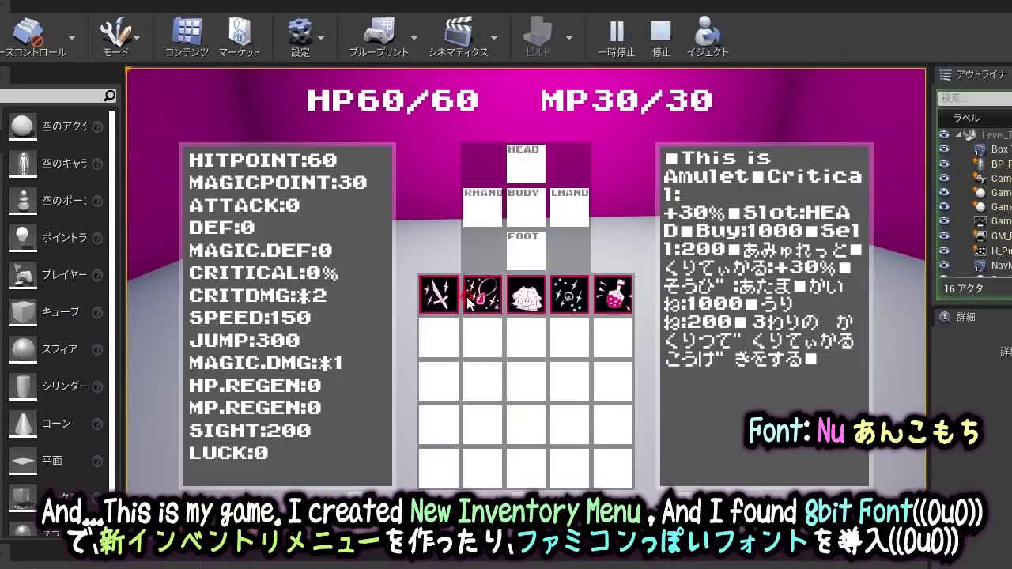
left_click(434, 301)
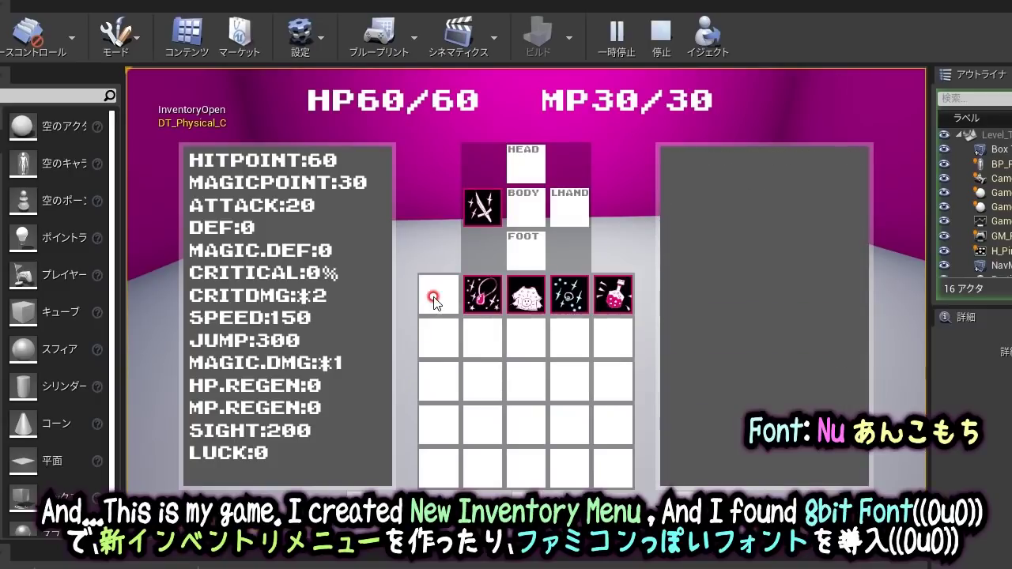
key("i")
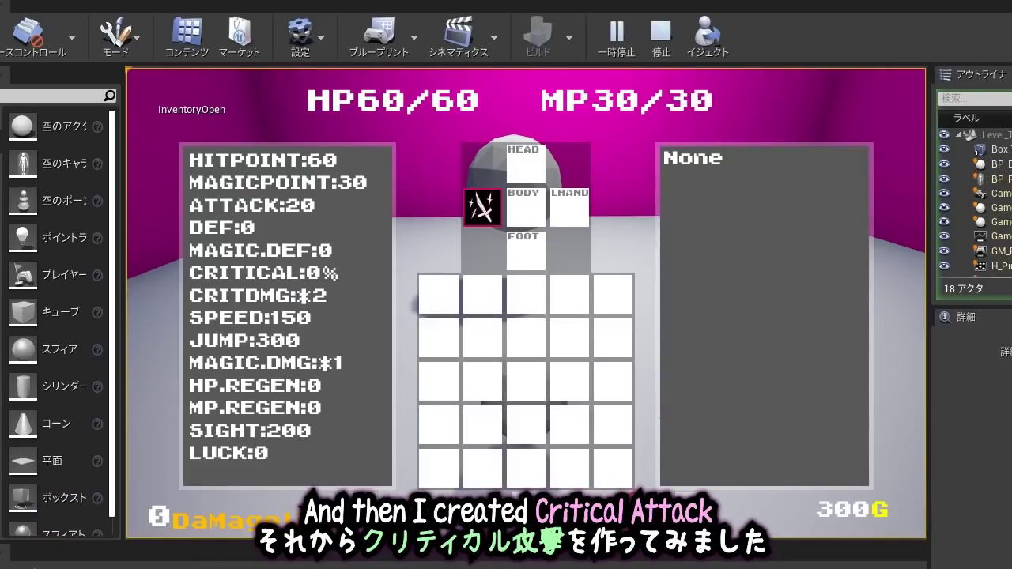
Equip the Amulet in the HEAD slot for 30% critical chance
key("i")
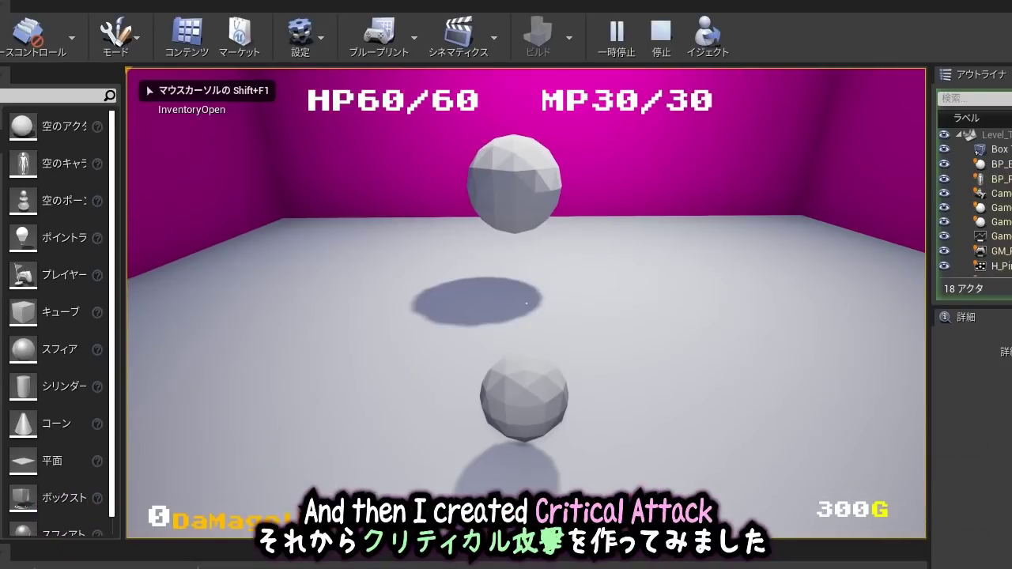
key("i")
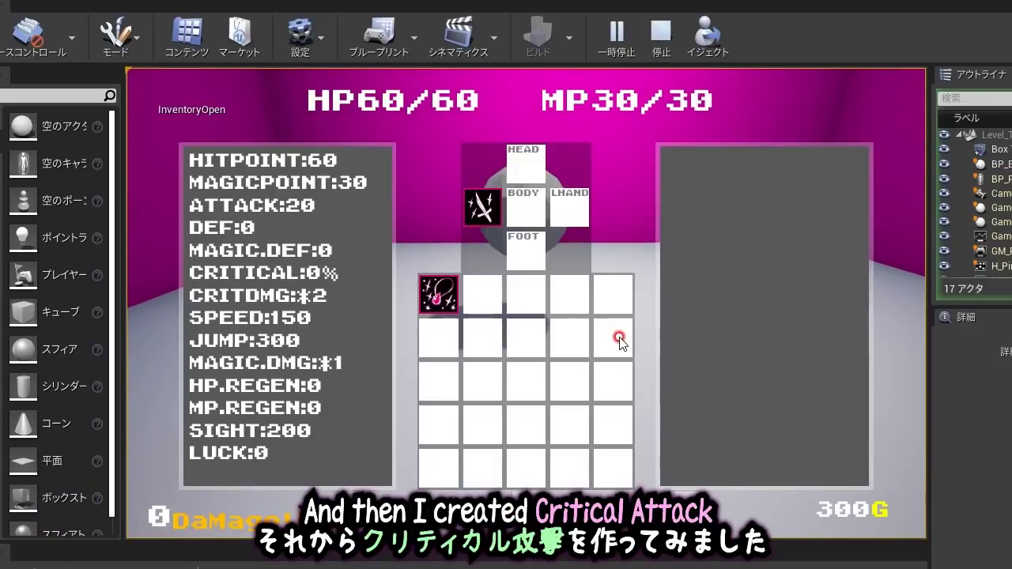
mouse_move(439, 302)
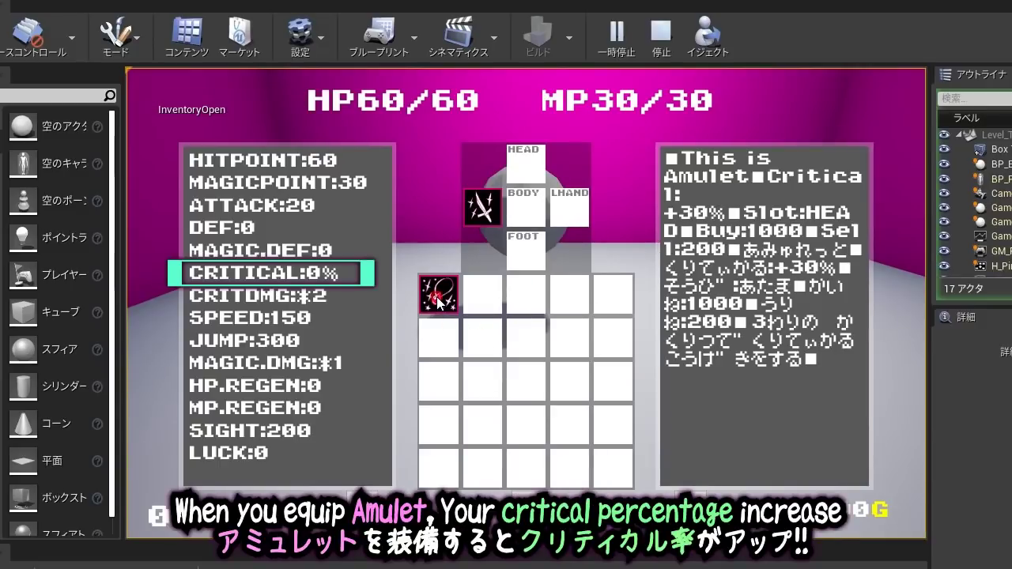
double_click(439, 296)
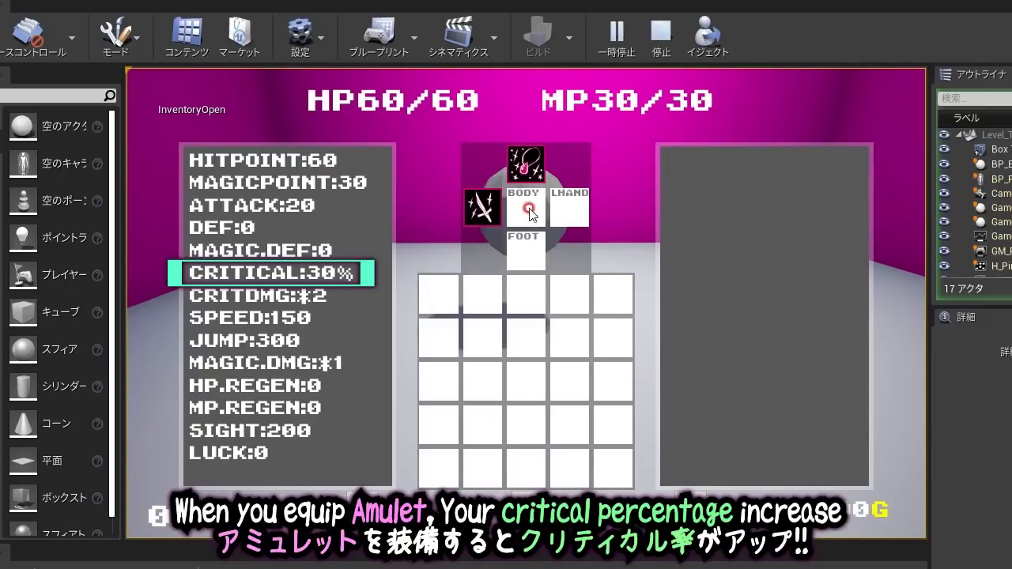
double_click(525, 164)
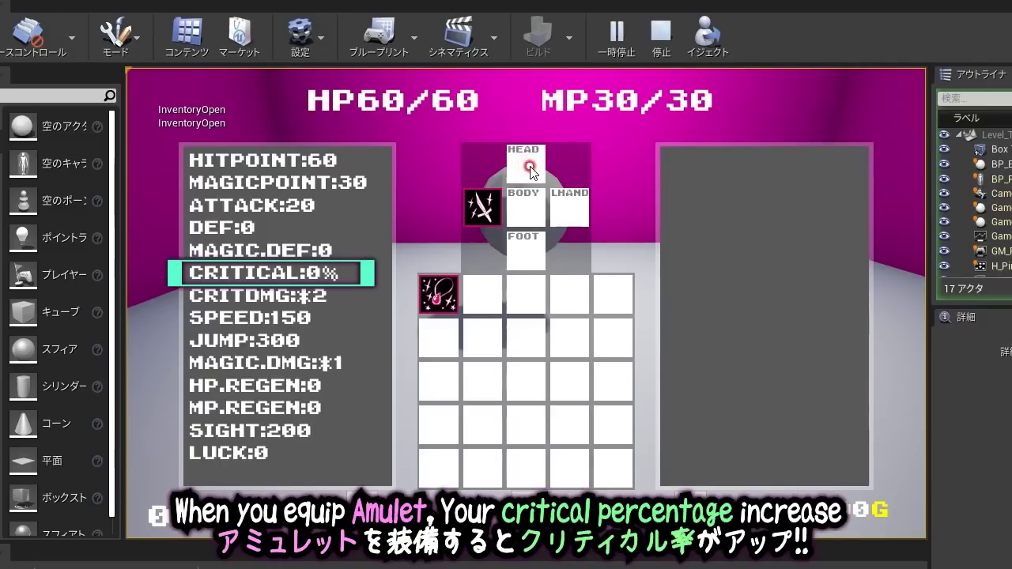
double_click(444, 300)
key("i")
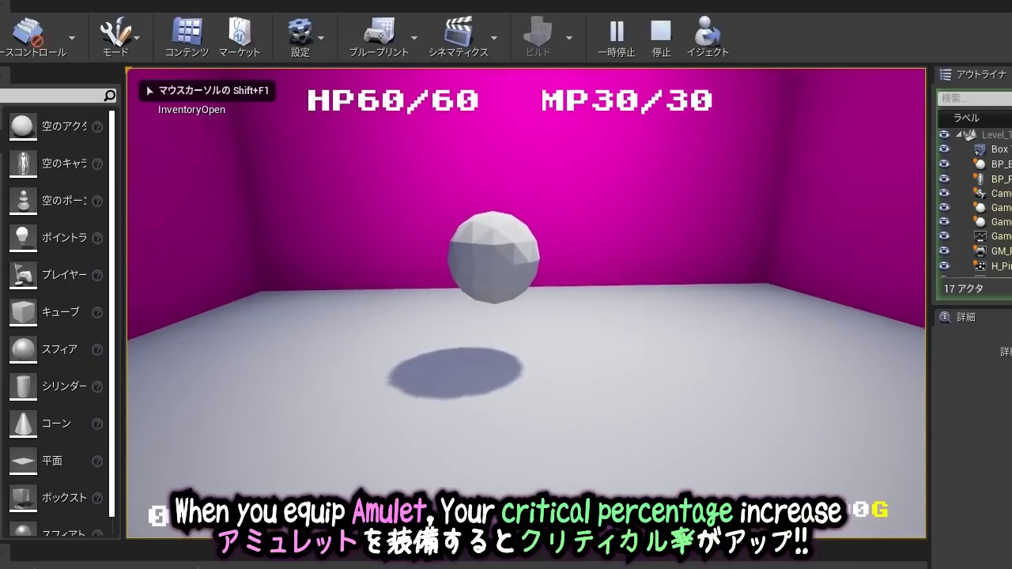
Walk up to the sphere and strike it six times, landing critical hits of 27, 12, 20 and 9
key("w")
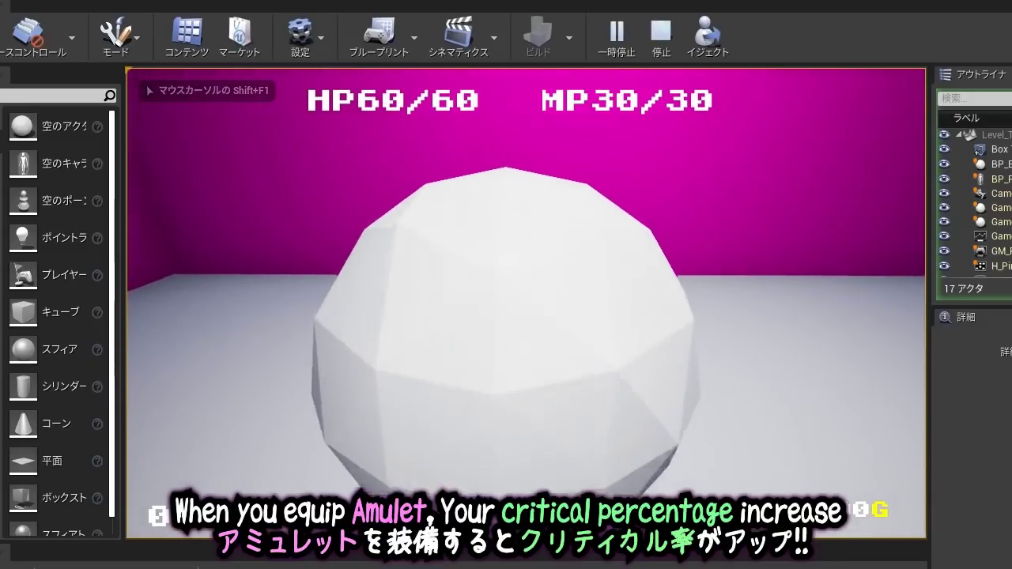
left_click(526, 303)
left_click(526, 303)
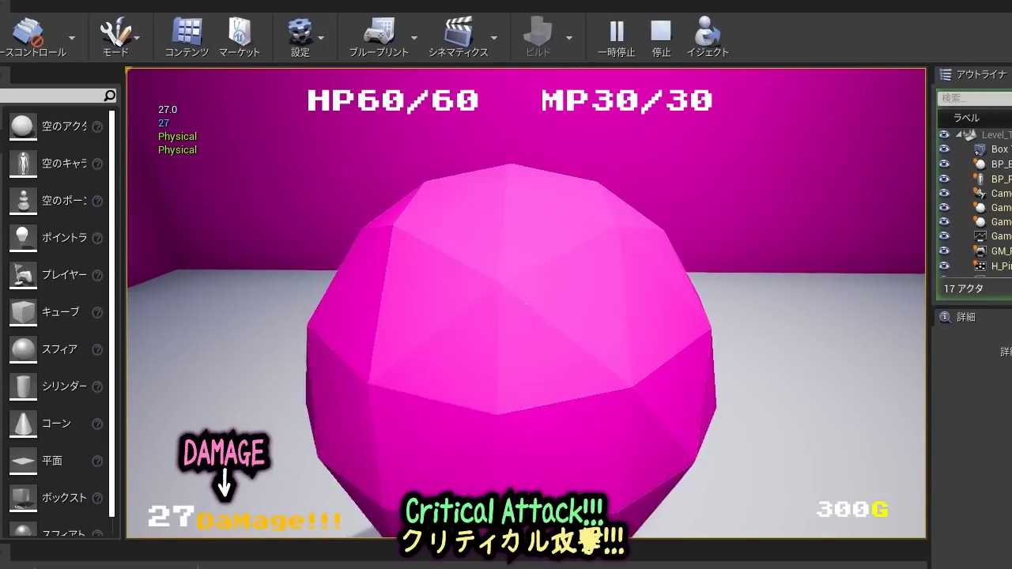
left_click(526, 303)
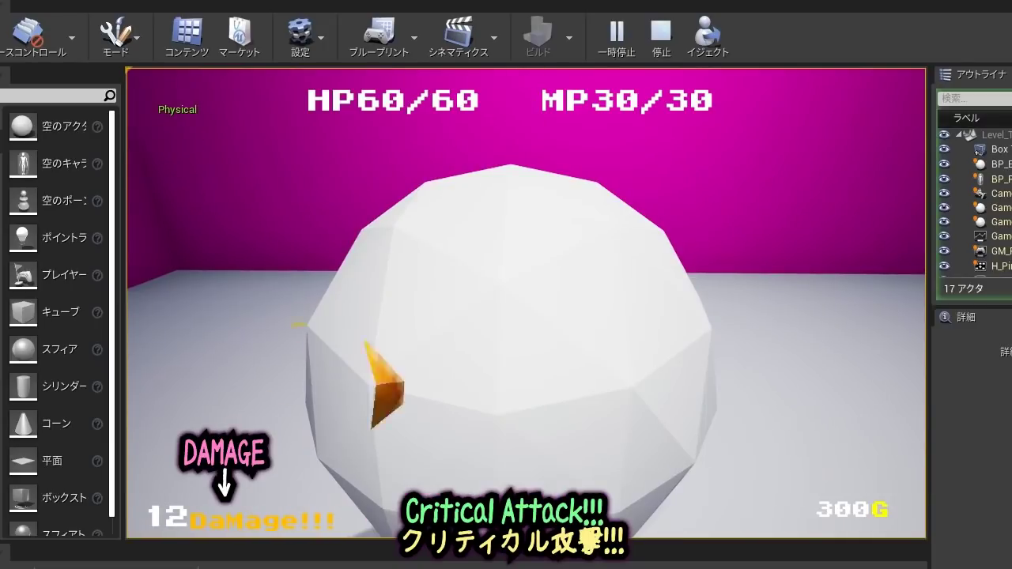
left_click(526, 303)
left_click(526, 303)
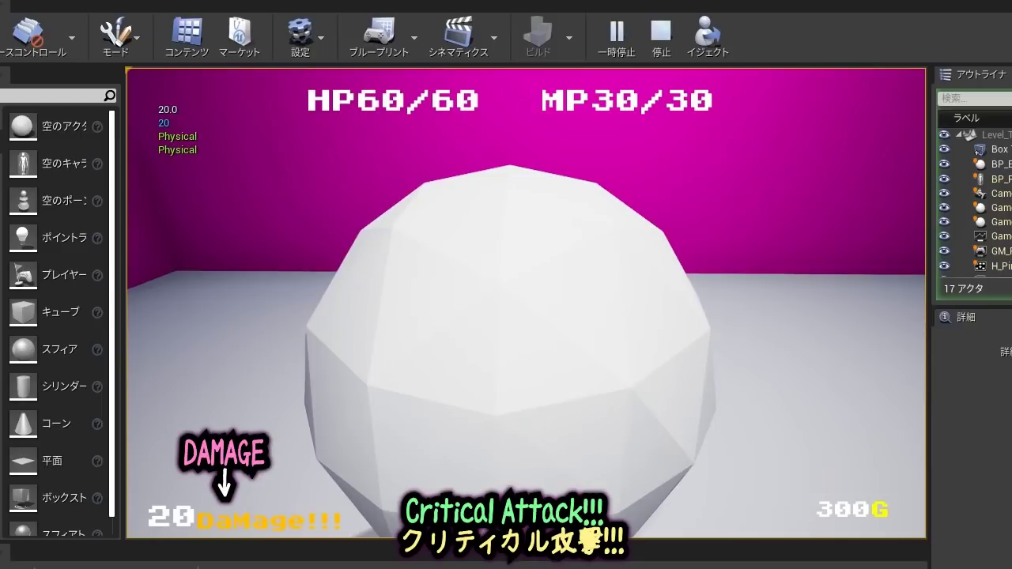
left_click(526, 303)
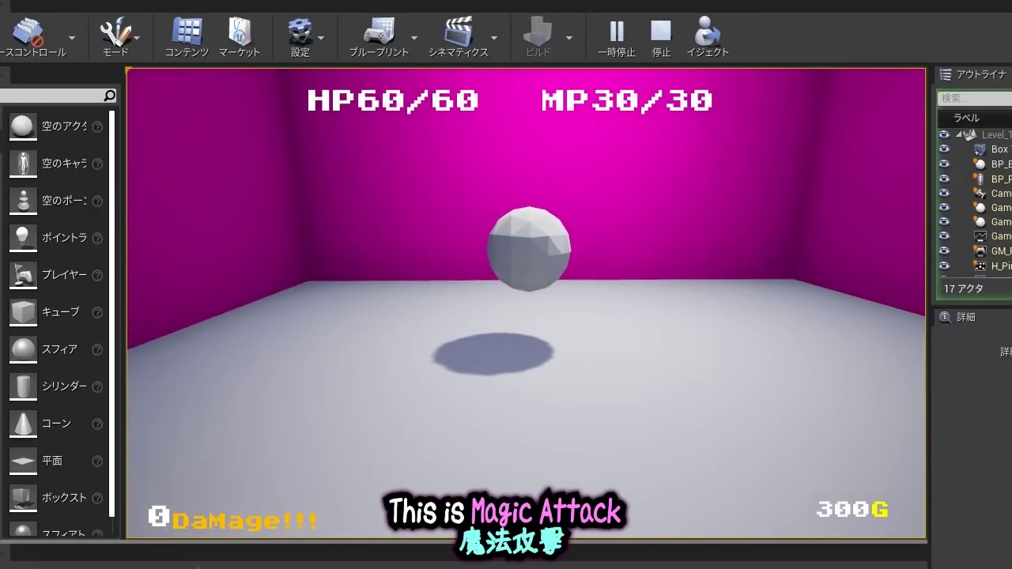
Equip the FireRing in LHAND and cast 30-damage FireBalls at the sphere, spending MP
key("i")
mouse_move(443, 299)
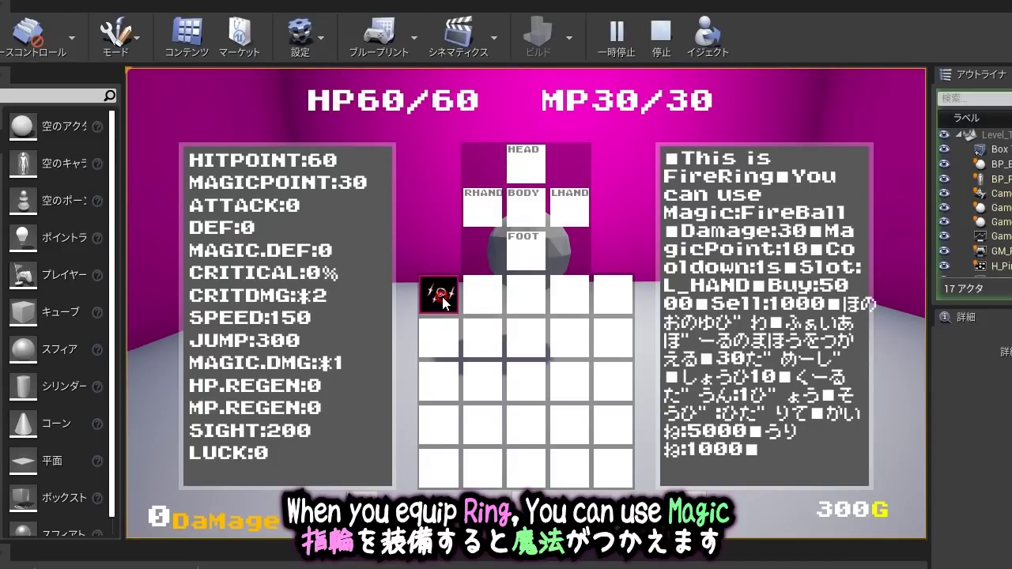
right_click(441, 297)
key("i")
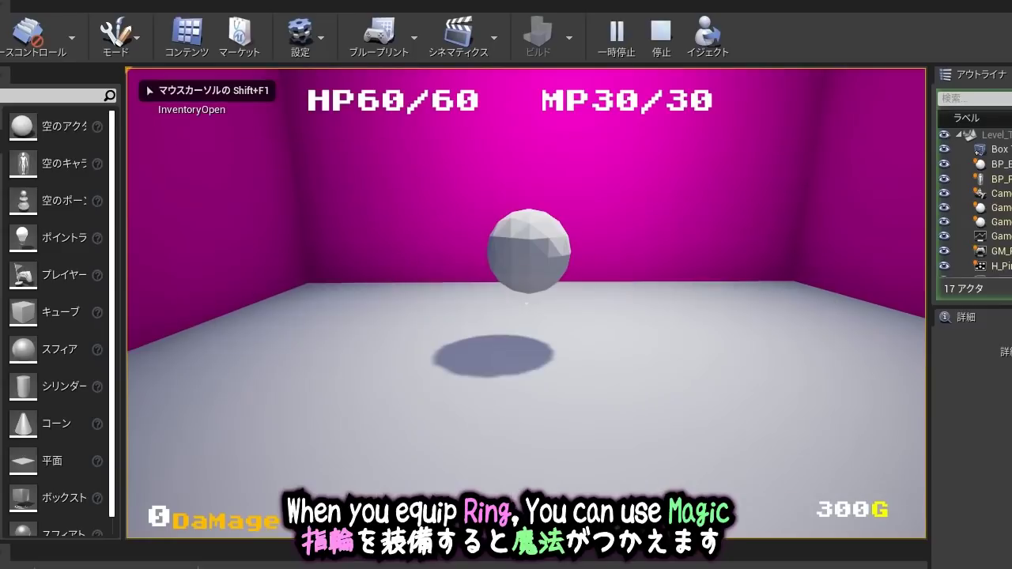
key("m")
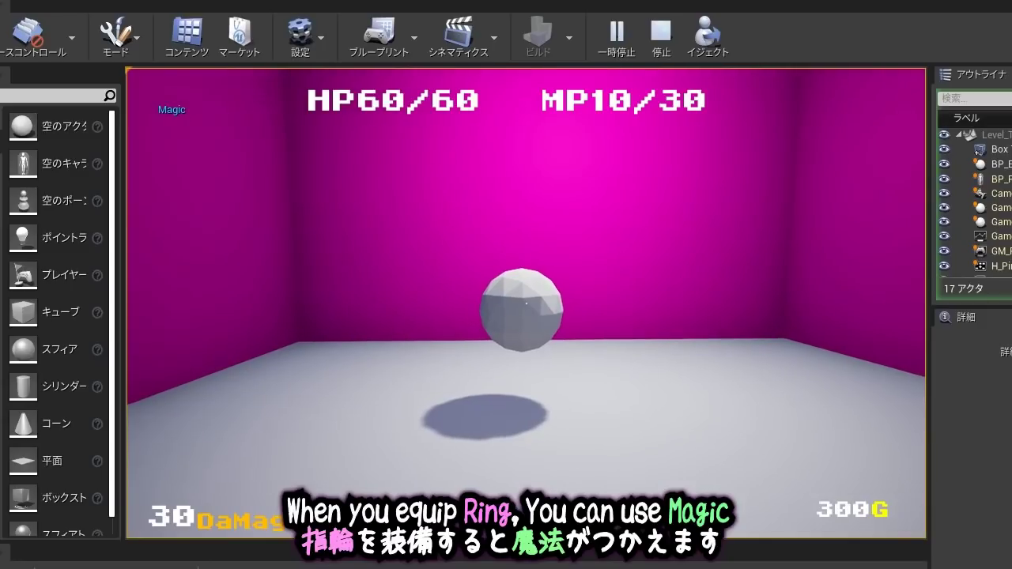
key("m")
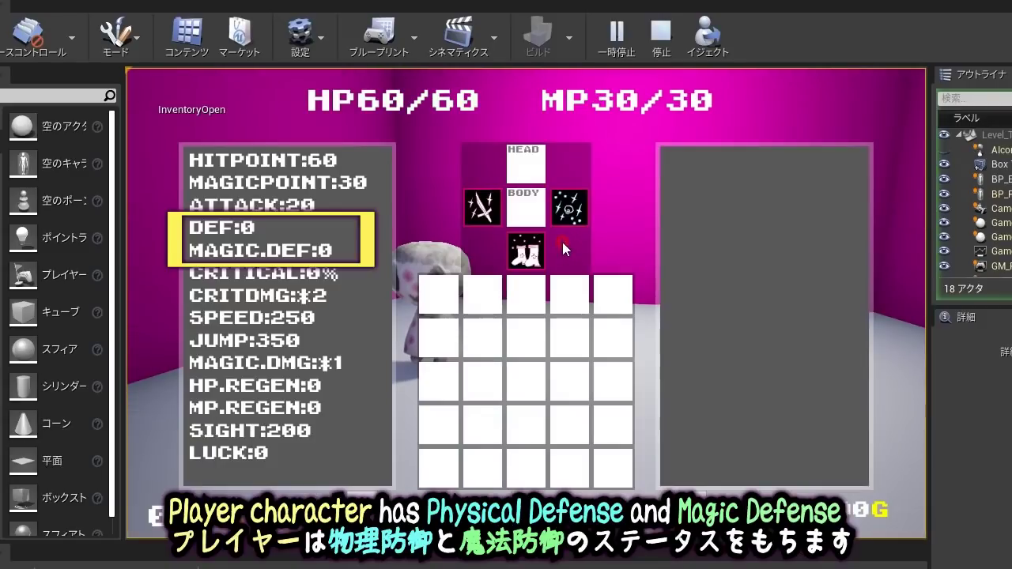
Hit the tough doll enemy with three weak sword swings, then finish it with two 50-damage ice casts
mouse_move(566, 207)
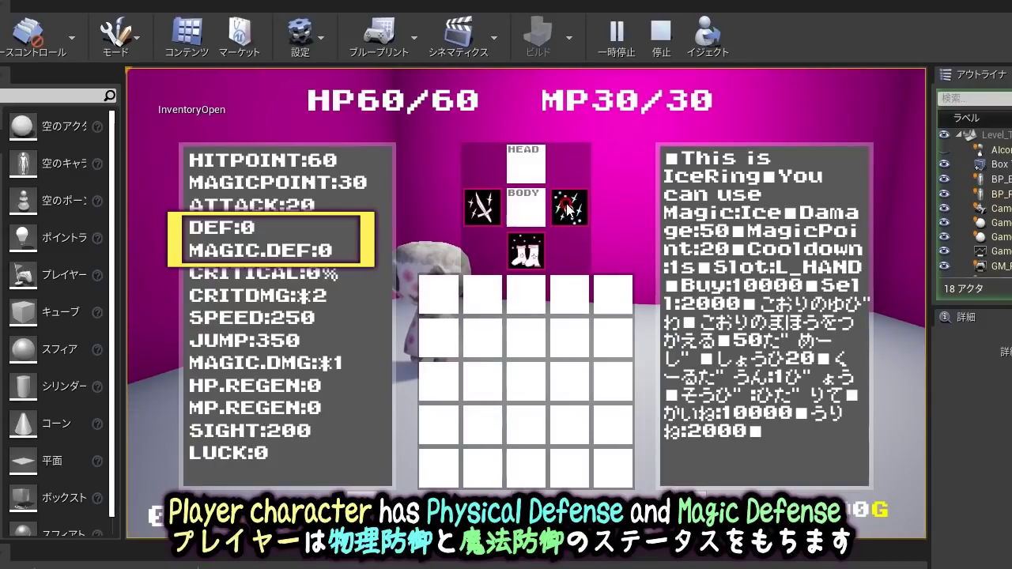
key("i")
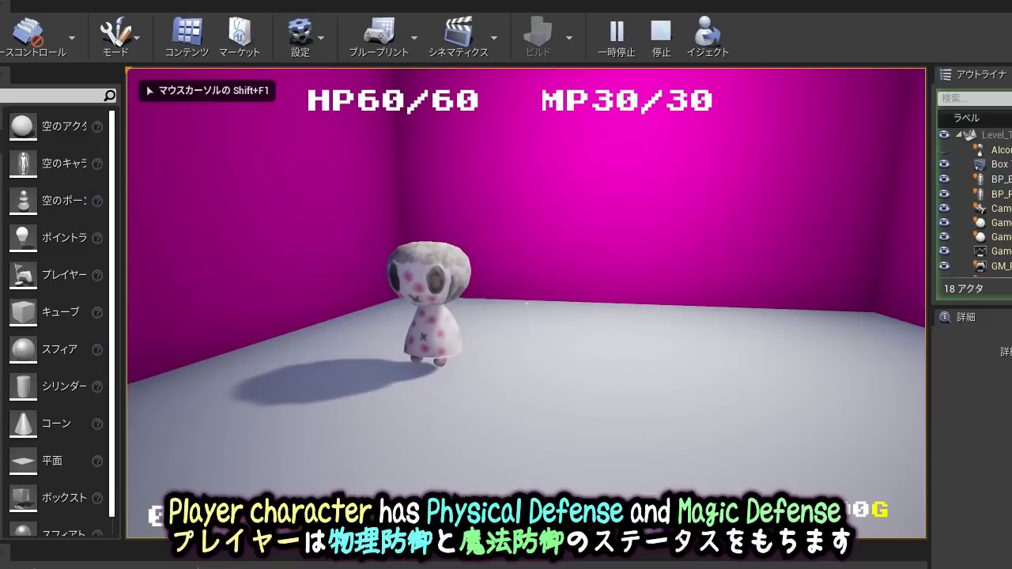
left_click(526, 303)
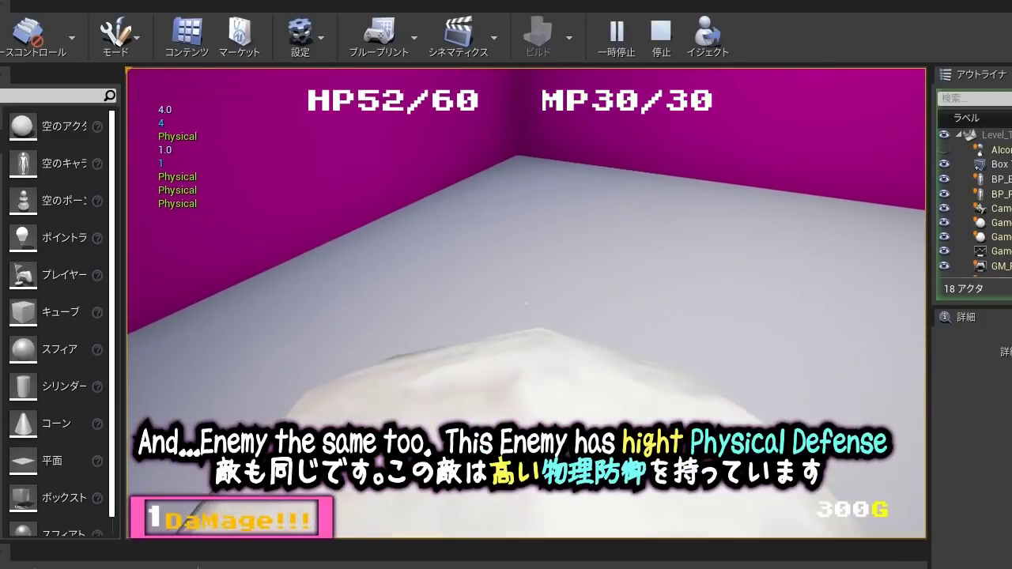
left_click(526, 303)
left_click(526, 303)
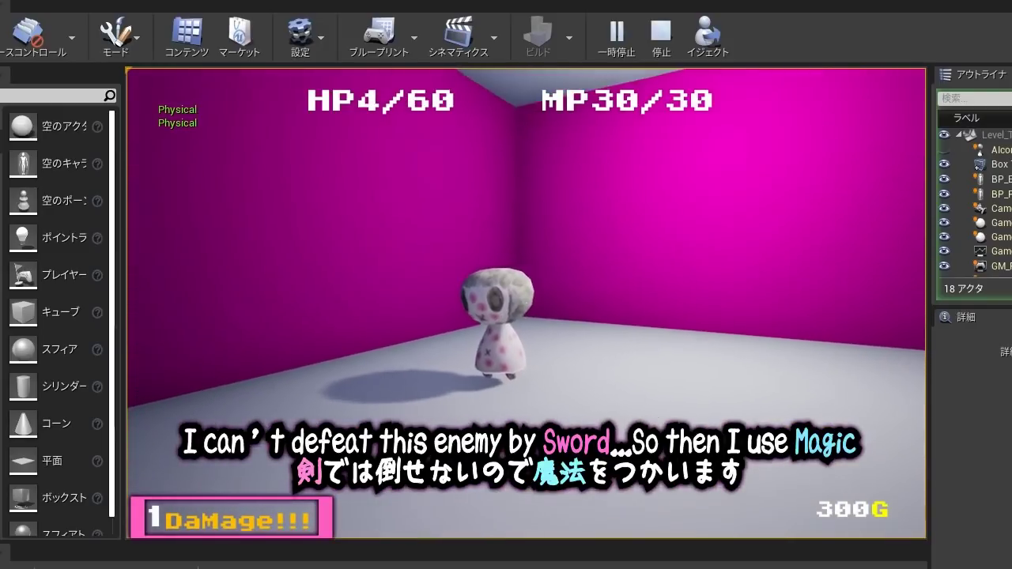
key("2")
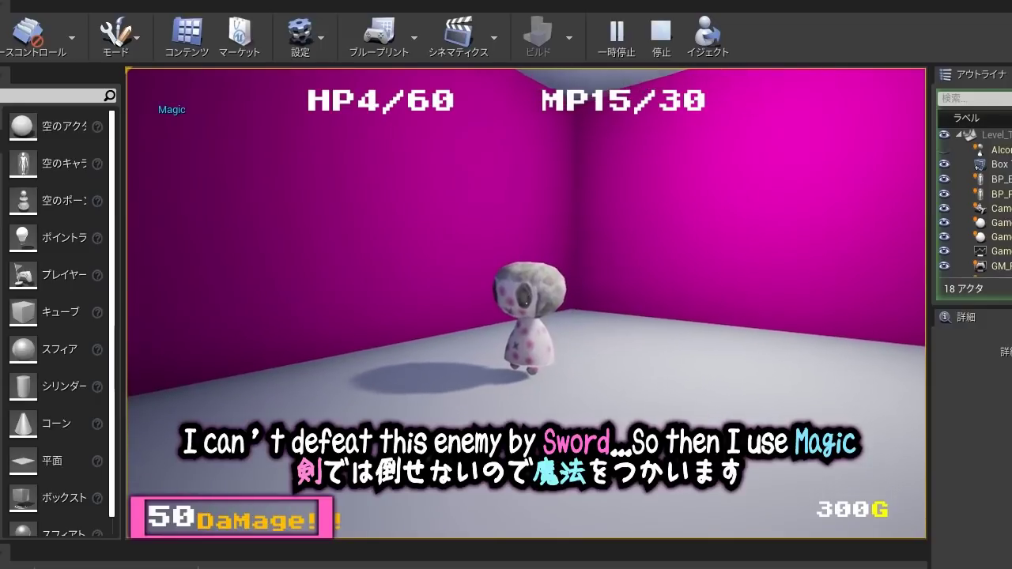
key("2")
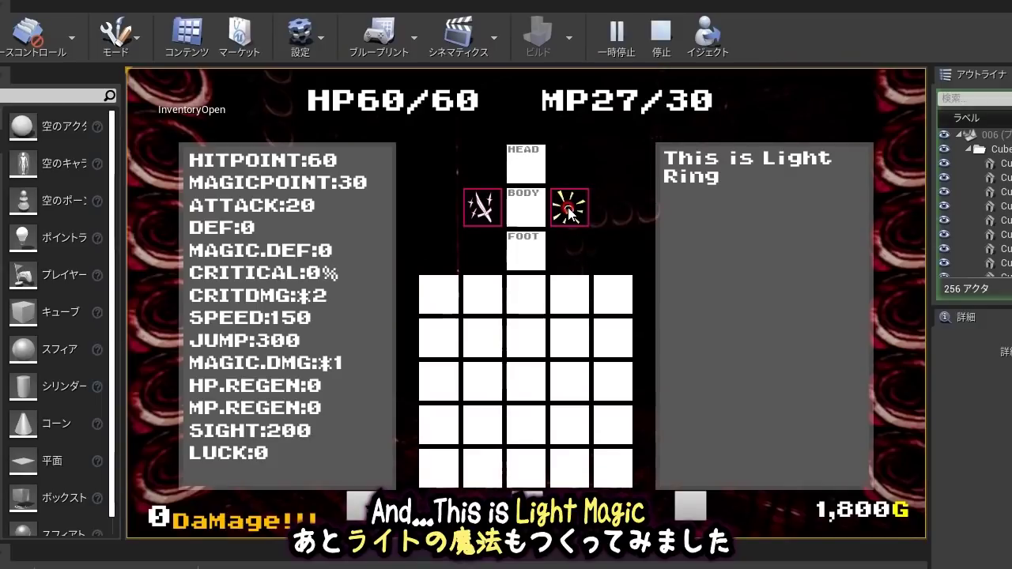
Walk forward into the dark corridor and cast light magic so it glows red
key("i")
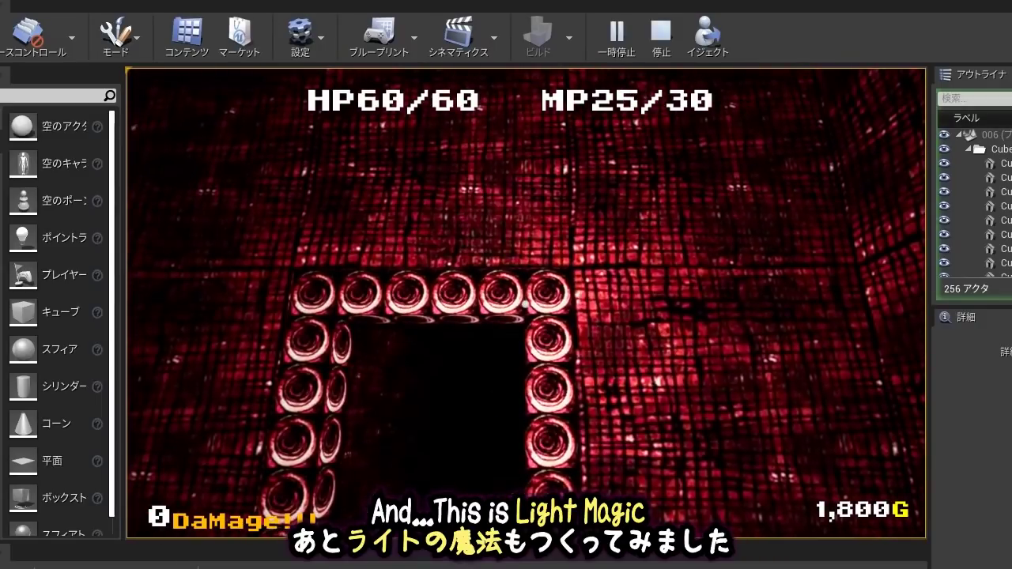
key("w")
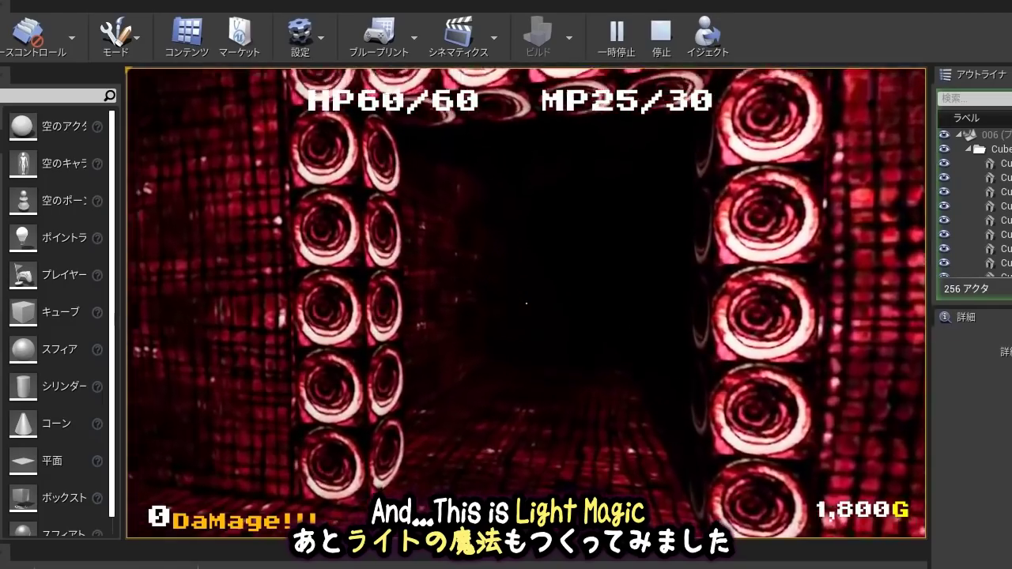
key("e")
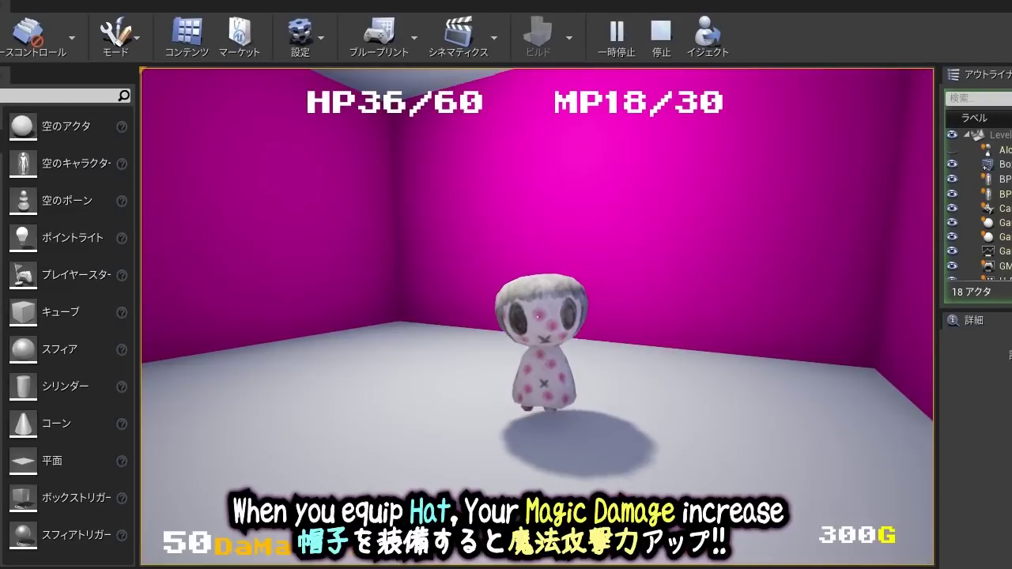
Wear the Hat in HEAD and the Cape in BODY for MAGIC.DMG *2, HP.REGEN 3 and MP.REGEN 3
key("i")
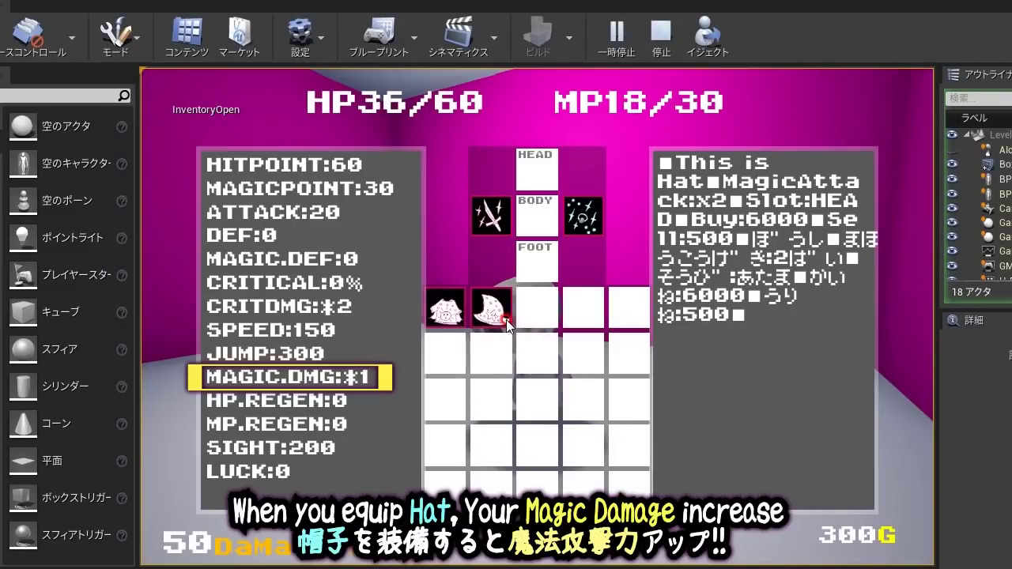
double_click(506, 319)
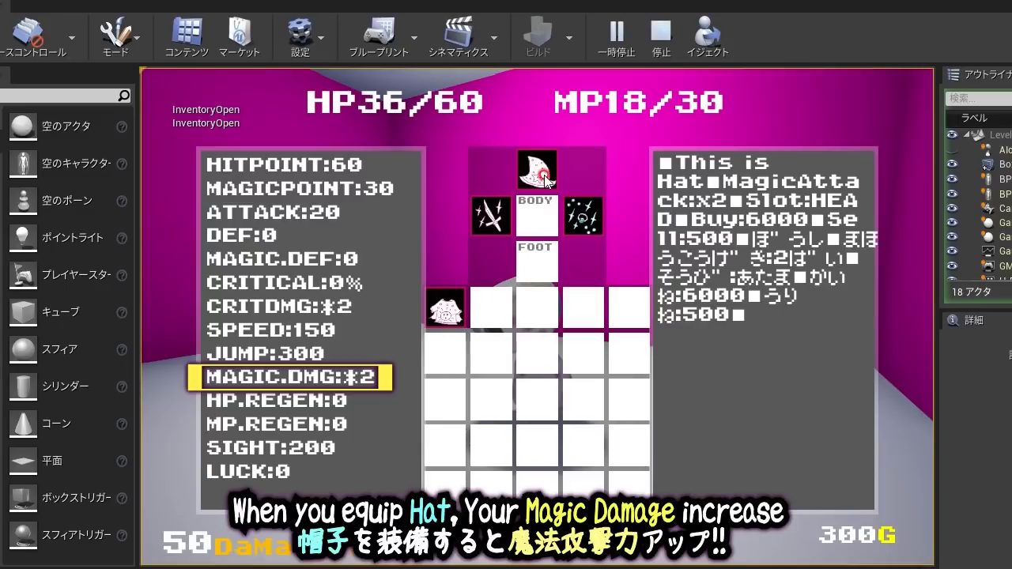
double_click(546, 180)
double_click(492, 317)
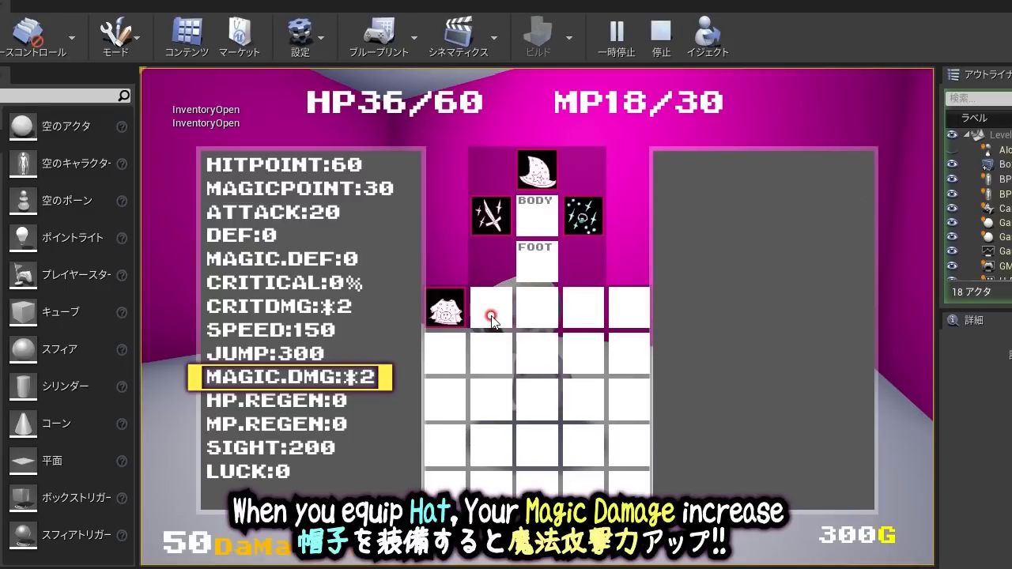
double_click(447, 314)
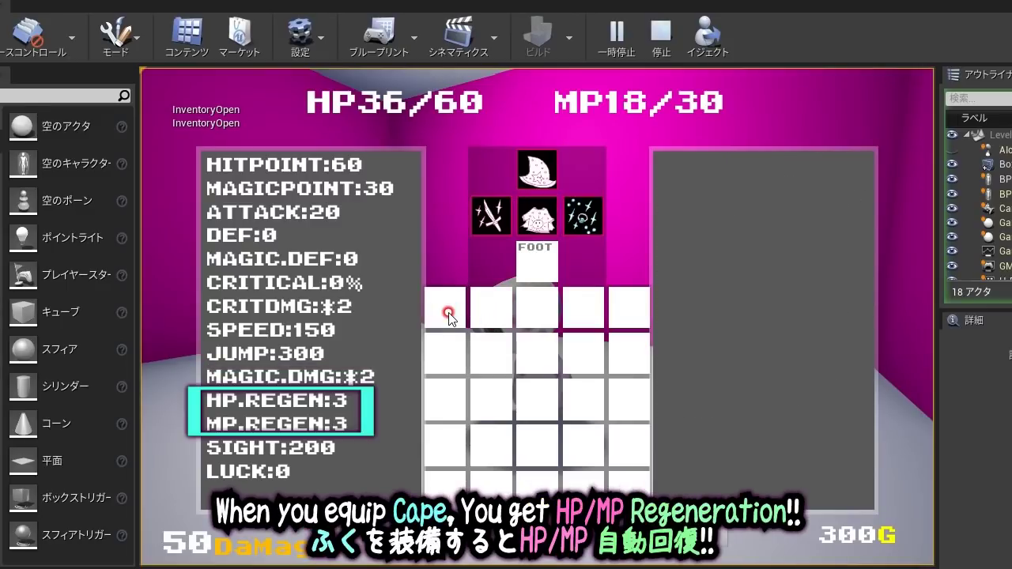
double_click(540, 226)
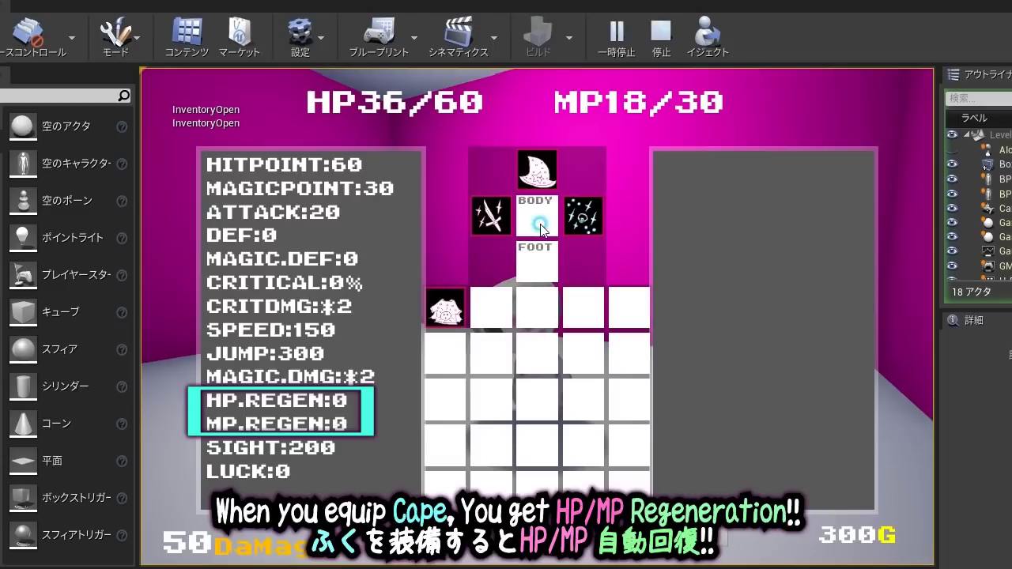
double_click(454, 315)
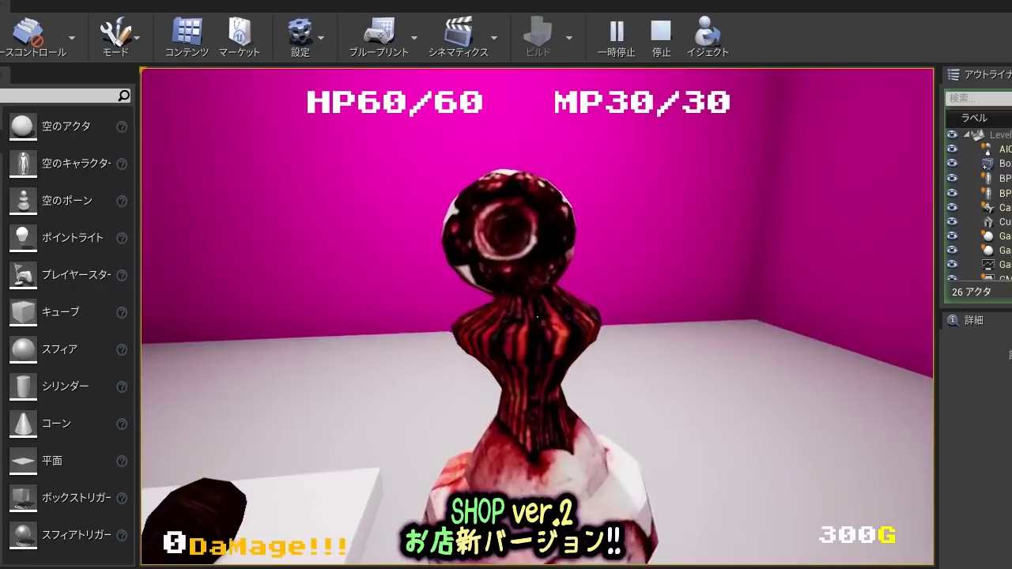
Talk to the shop keeper, then attack the striped red enemy four times until it objects
key("w")
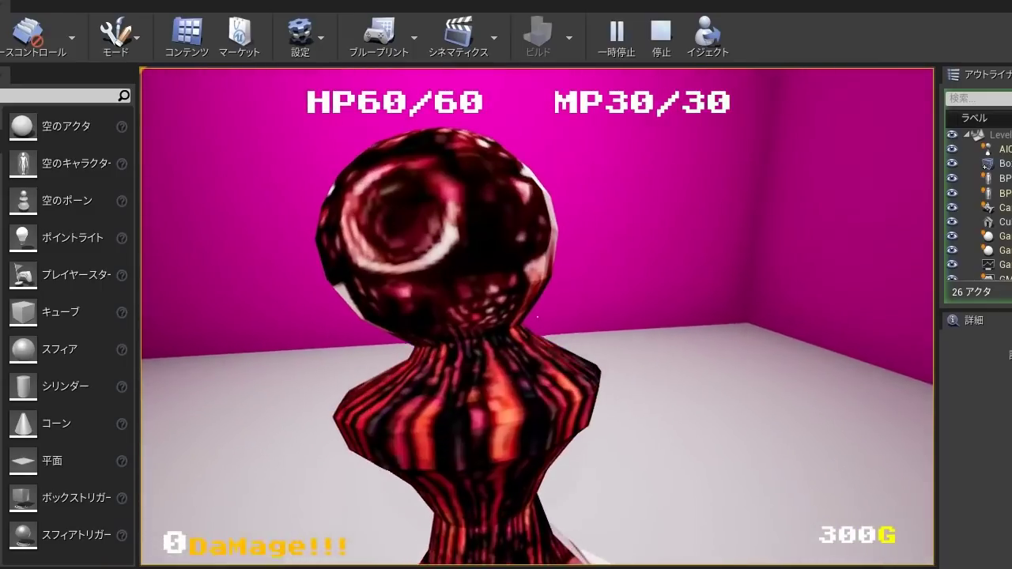
left_click(538, 316)
left_click(538, 316)
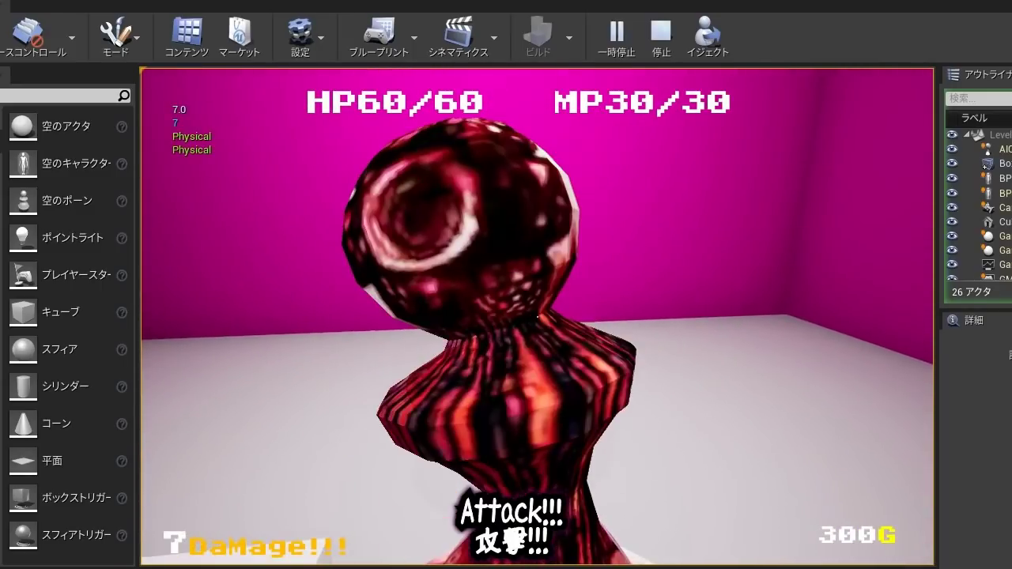
left_click(538, 316)
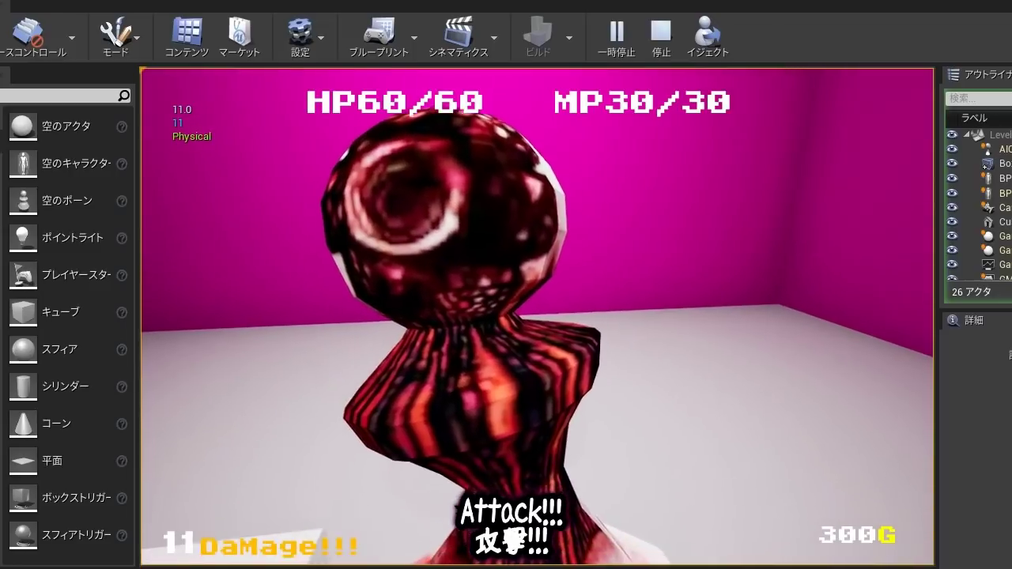
left_click(538, 317)
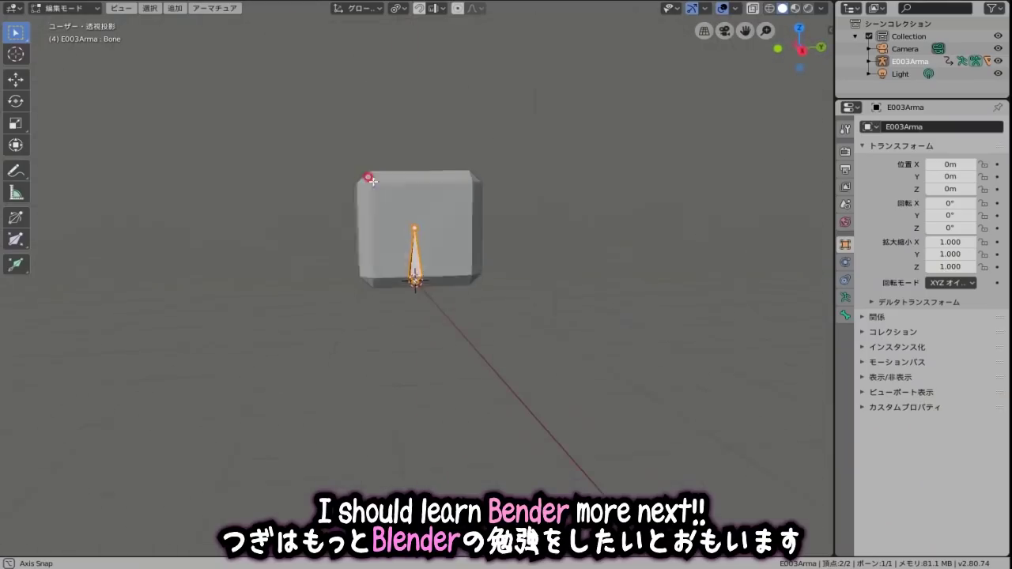
mouse_move(369, 180)
middle_mouse_down()
mouse_move(445, 210)
mouse_move(418, 214)
middle_mouse_up()
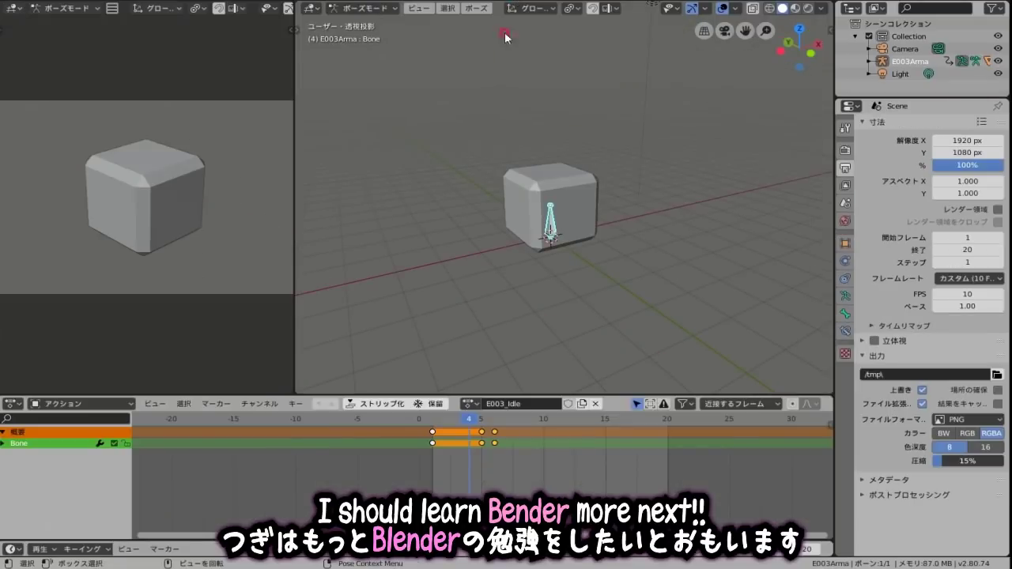
Scrub the E003_Idle playhead to frame 9 and view the tipped-over cube from a low angle
mouse_move(495, 294)
middle_mouse_down()
mouse_move(531, 272)
mouse_move(492, 351)
middle_mouse_up()
left_click_drag(471, 432, 530, 432)
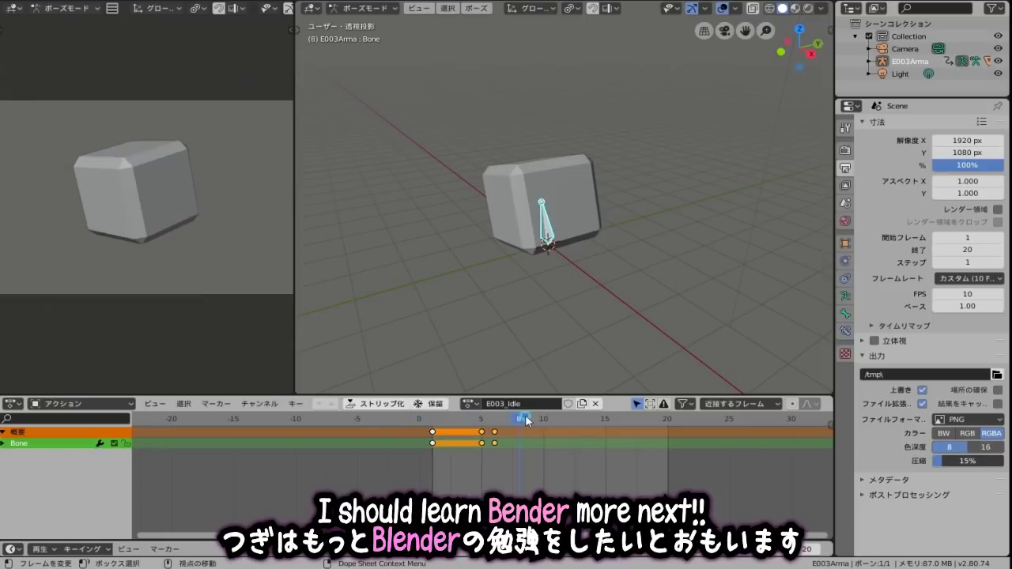
mouse_move(467, 301)
middle_mouse_down()
mouse_move(654, 259)
mouse_move(646, 224)
mouse_move(578, 298)
middle_mouse_up()
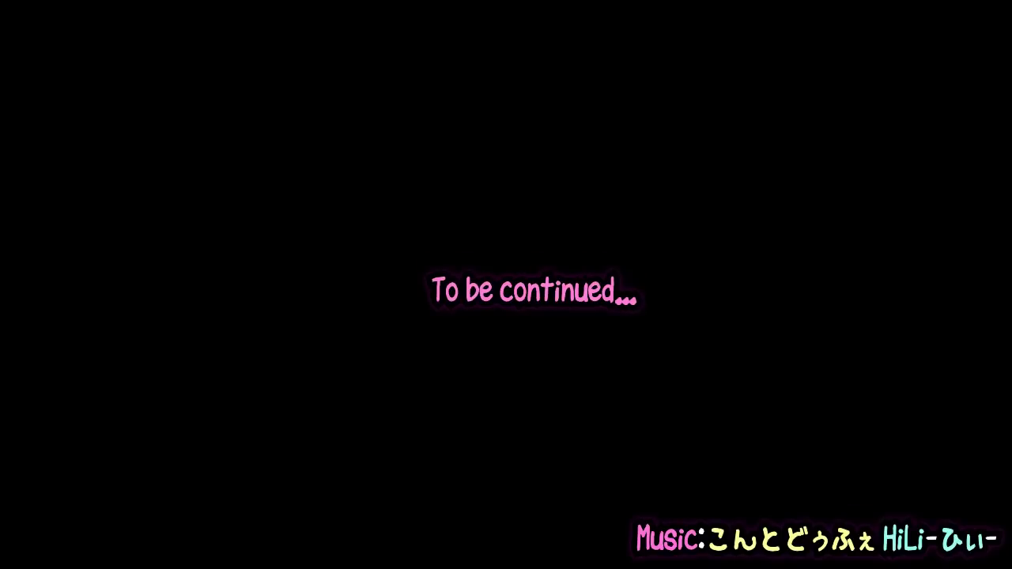